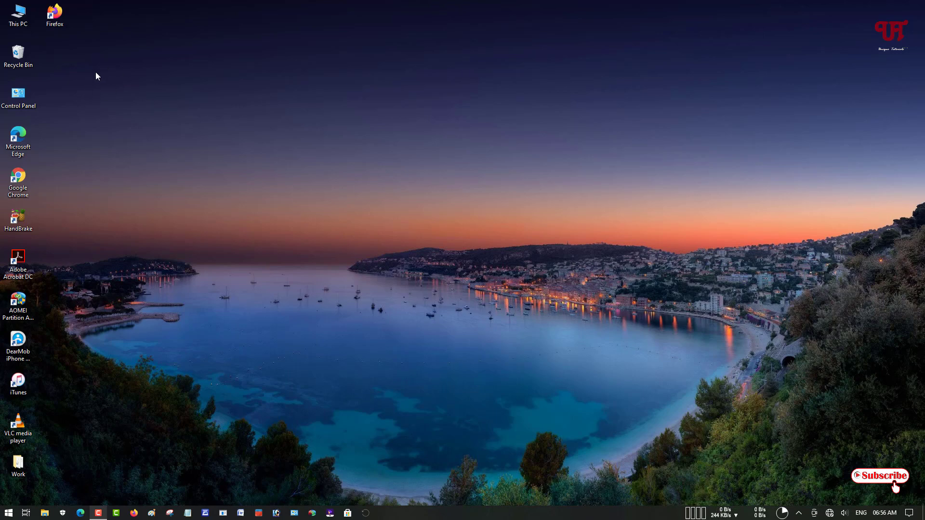
{"action": "right_click", "coordinate": [118, 73]}
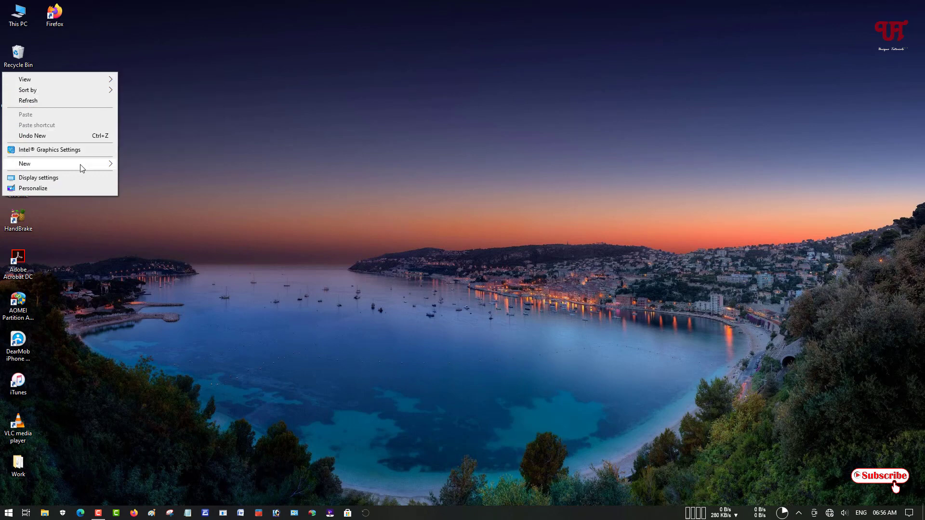
{"action": "mouse_move", "coordinate": [25, 163]}
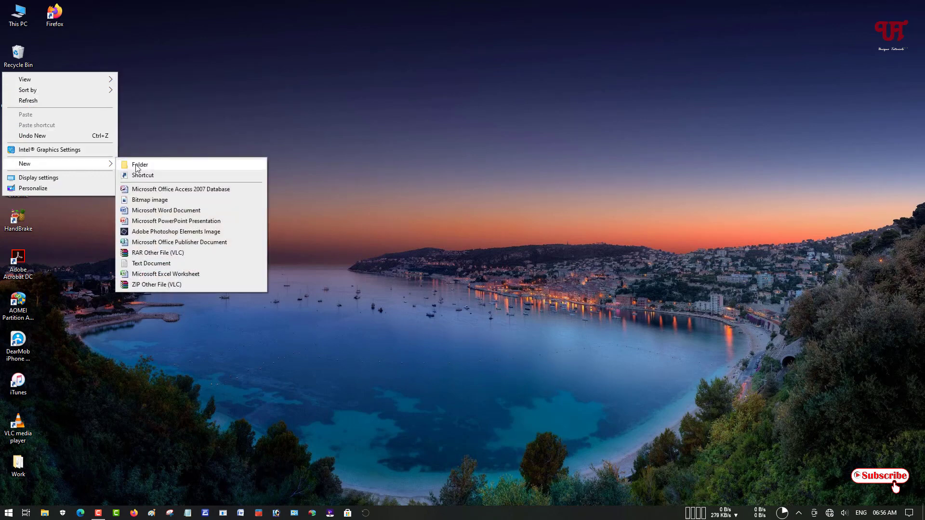
{"action": "left_click", "coordinate": [136, 169]}
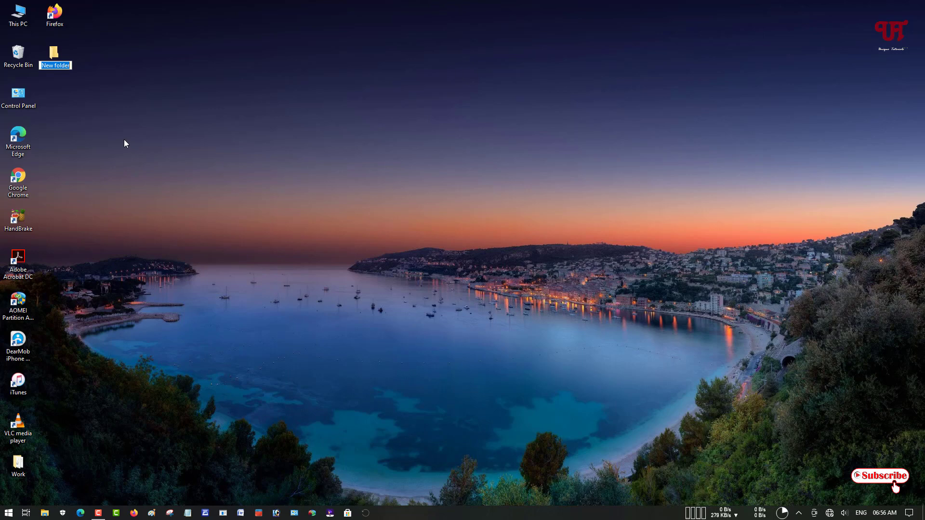
{"action": "key", "text": "Return"}
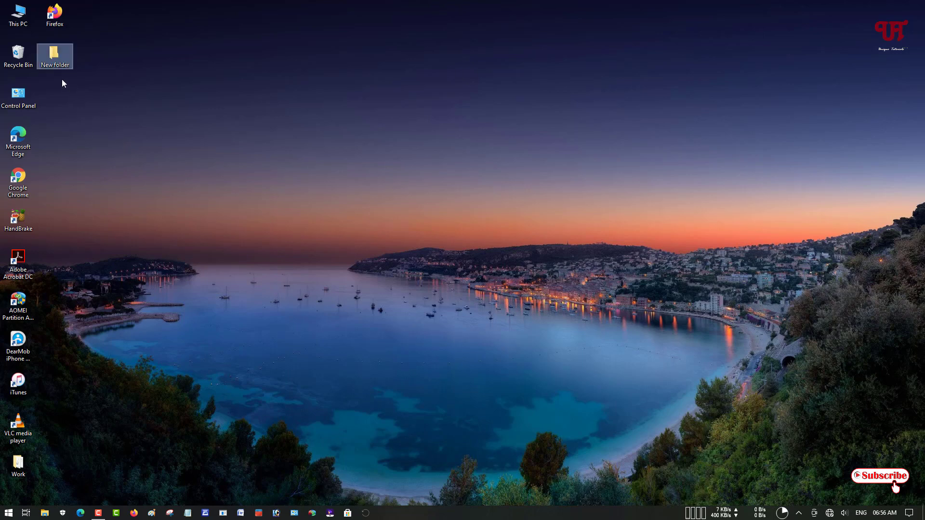
{"action": "left_click", "coordinate": [62, 83]}
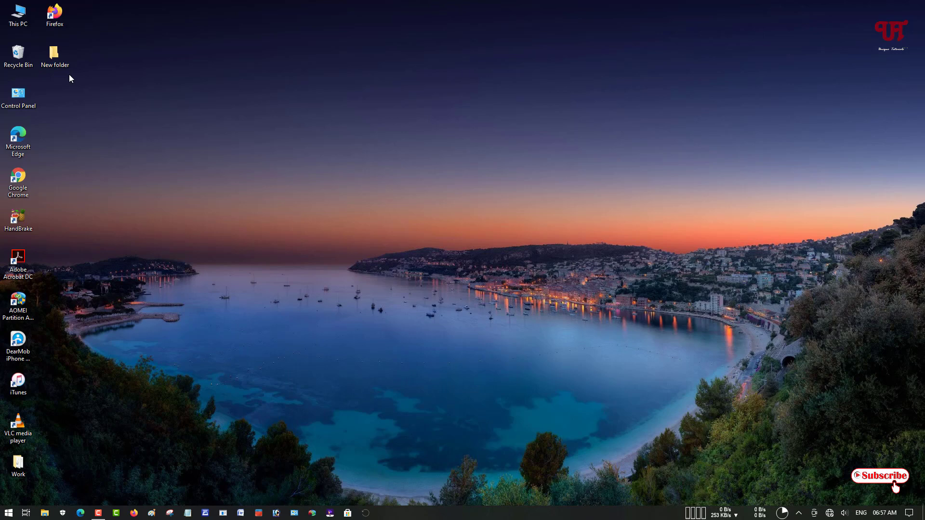
{"action": "left_click", "coordinate": [62, 66]}
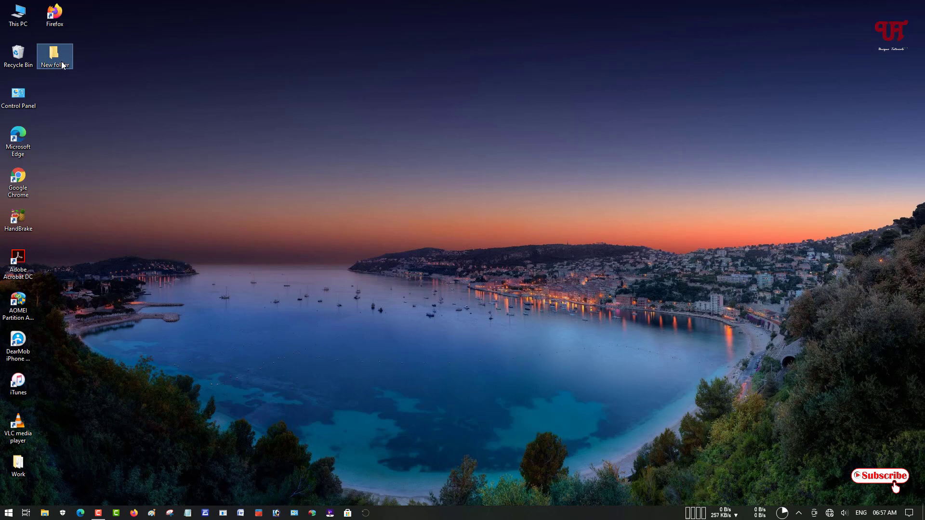
{"action": "key", "text": "Delete"}
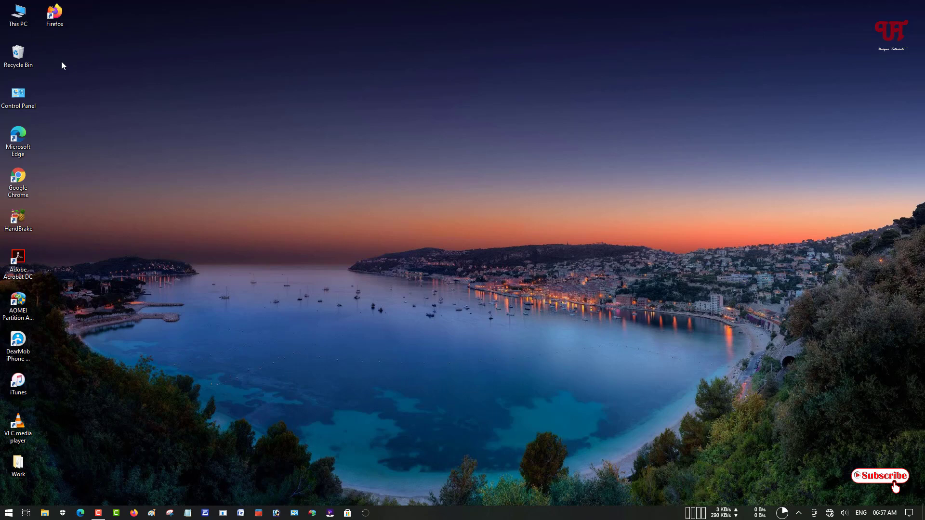
Create a new desktop folder and keep its default name 'New folder'
{"action": "right_click", "coordinate": [62, 65]}
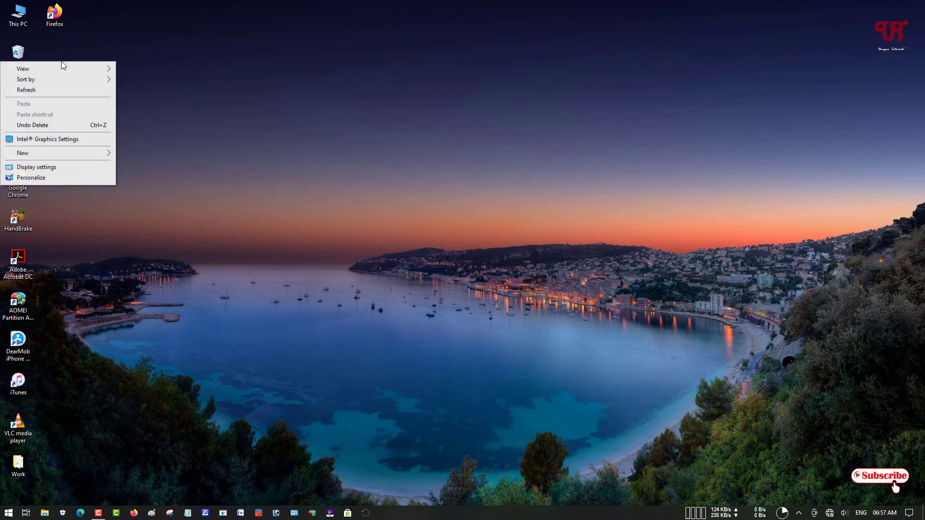
{"action": "mouse_move", "coordinate": [62, 153]}
{"action": "left_click", "coordinate": [132, 153]}
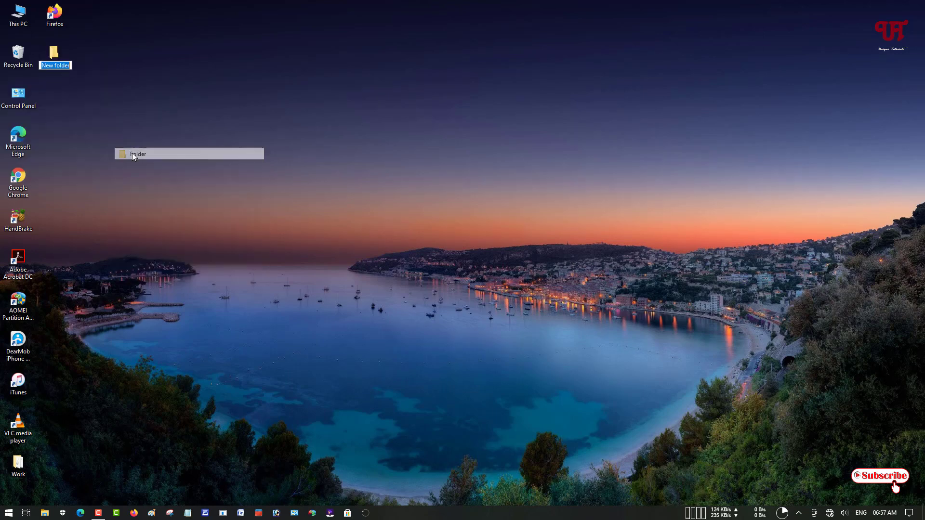
{"action": "key", "text": "Return"}
{"action": "left_click", "coordinate": [110, 119]}
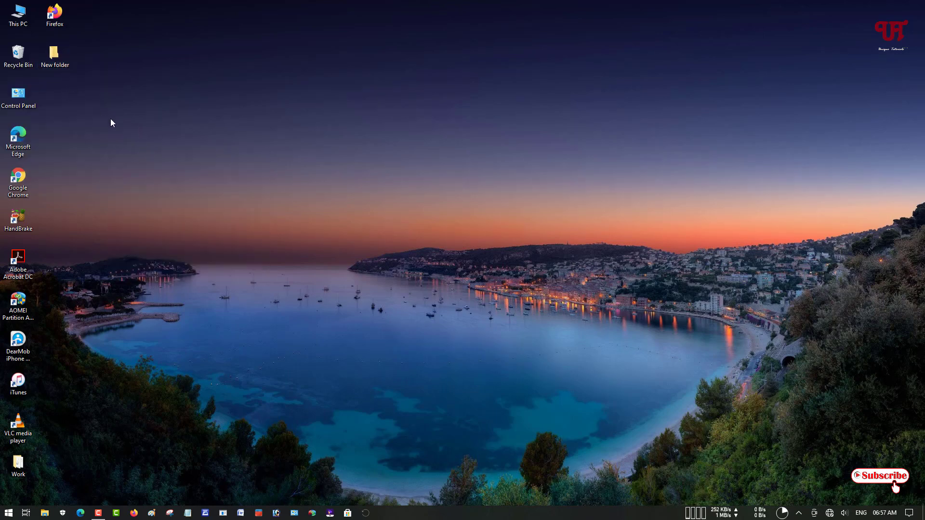
Open the New folder Properties window and move it toward the screen centre
{"action": "right_click", "coordinate": [64, 64]}
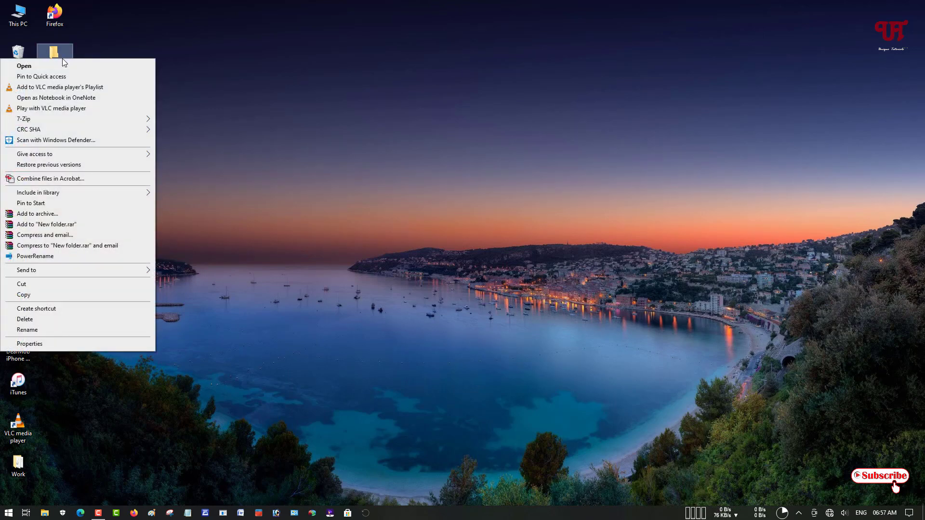
{"action": "left_click", "coordinate": [77, 345]}
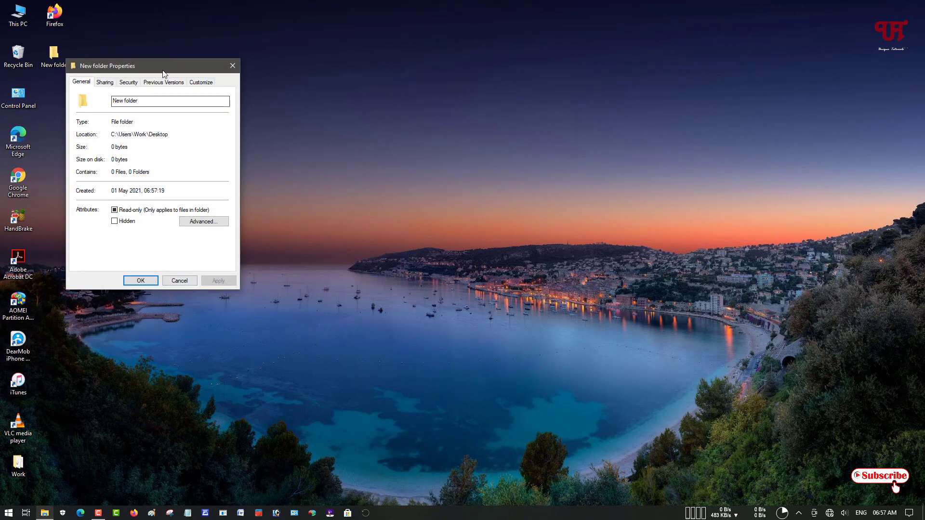
{"action": "left_click_drag", "start_coordinate": [163, 67], "coordinate": [297, 135]}
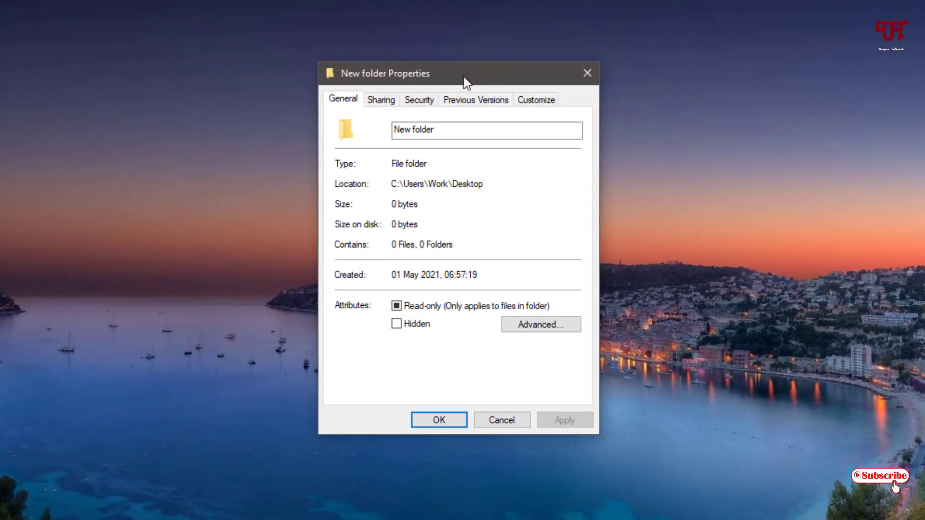
{"action": "left_click", "coordinate": [423, 108]}
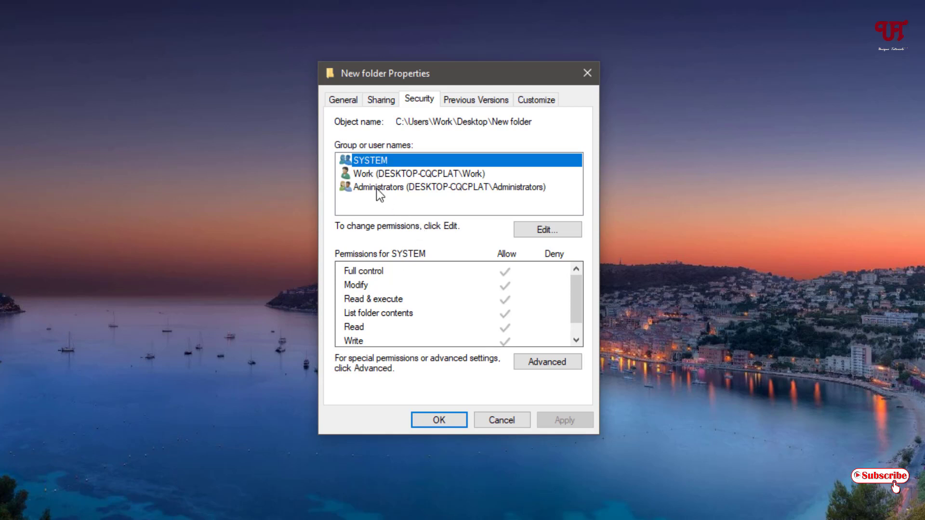
{"action": "left_click", "coordinate": [361, 178]}
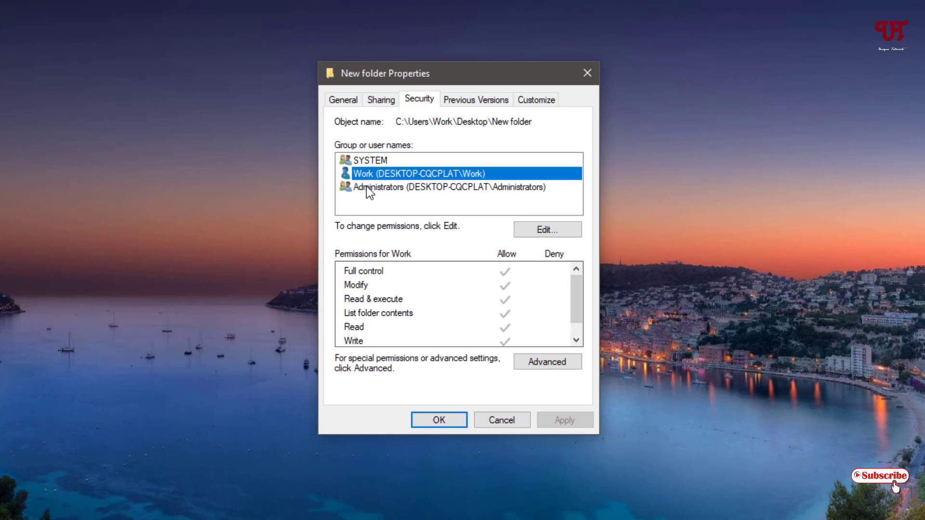
{"action": "left_click", "coordinate": [368, 190]}
{"action": "left_click", "coordinate": [363, 175]}
{"action": "left_click", "coordinate": [364, 187]}
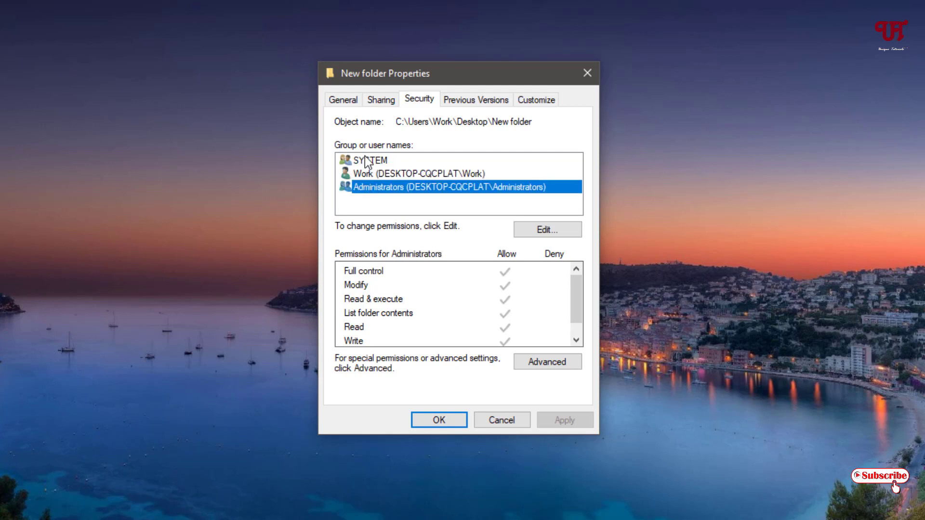
{"action": "left_click", "coordinate": [366, 163]}
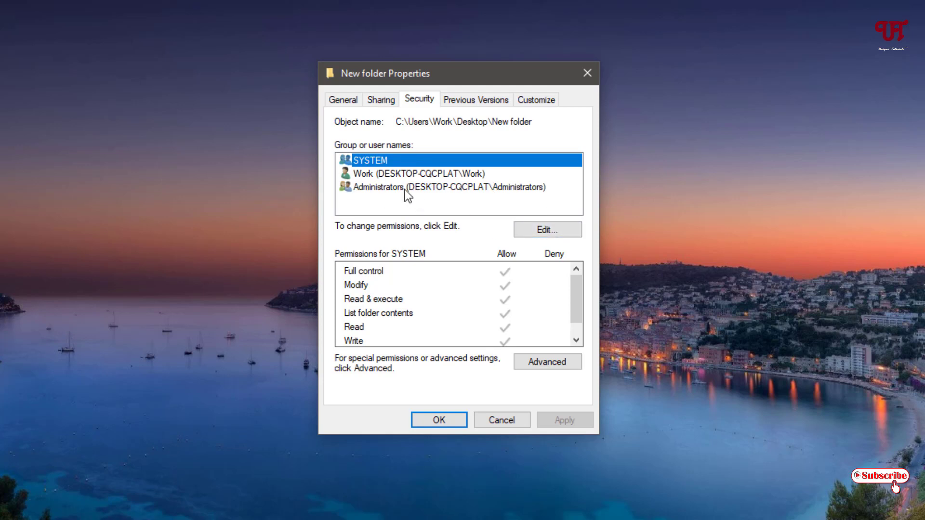
{"action": "left_click", "coordinate": [376, 177]}
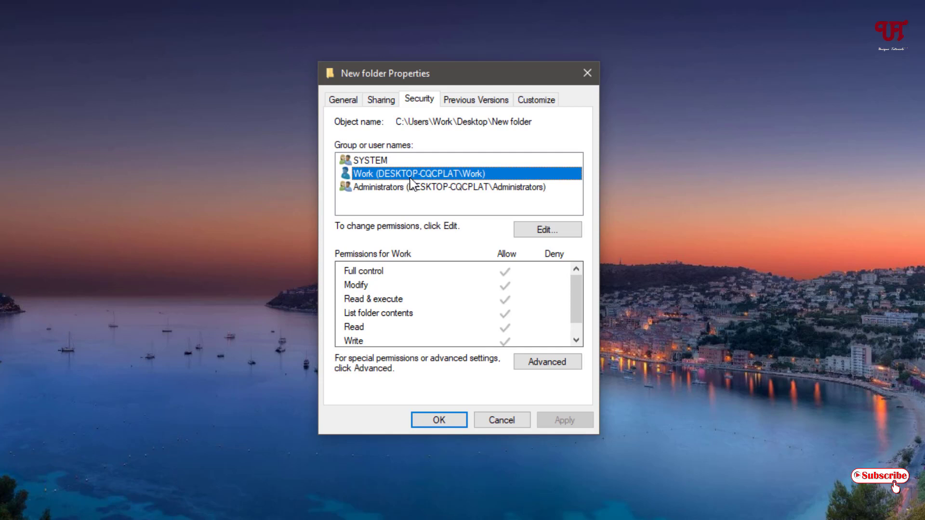
{"action": "left_click", "coordinate": [360, 188]}
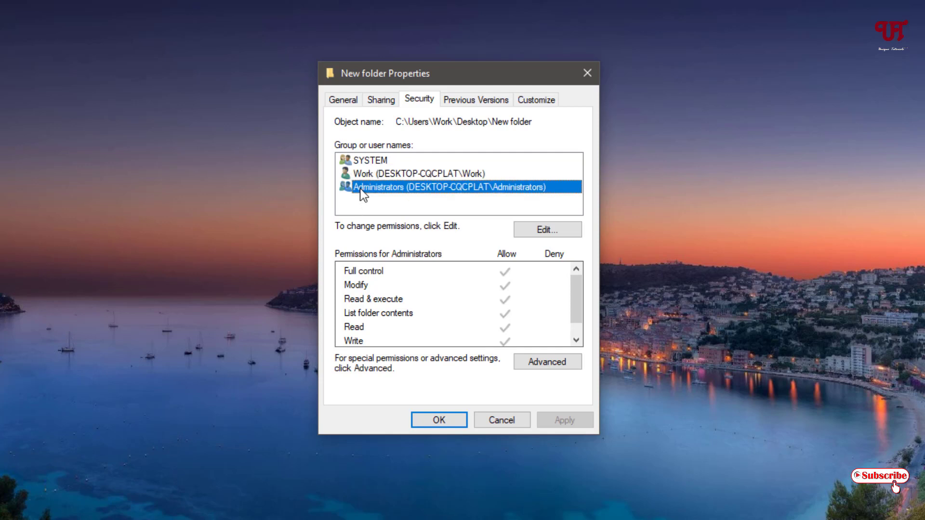
{"action": "left_click", "coordinate": [397, 176]}
{"action": "left_click", "coordinate": [385, 188]}
{"action": "left_click", "coordinate": [387, 175]}
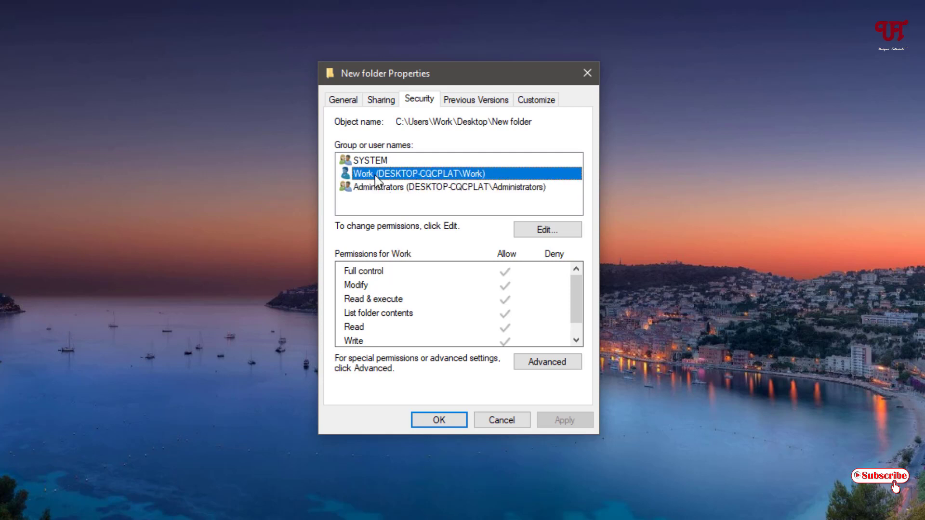
{"action": "left_click", "coordinate": [373, 187]}
{"action": "left_click", "coordinate": [371, 176]}
Deny the Work user Full control of New folder in the permission editor
{"action": "left_click", "coordinate": [549, 235]}
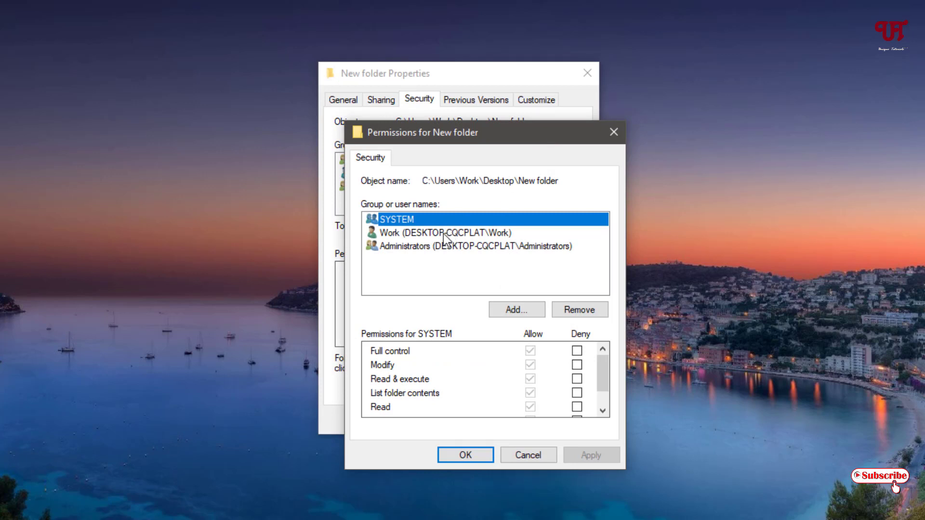
{"action": "left_click", "coordinate": [444, 233]}
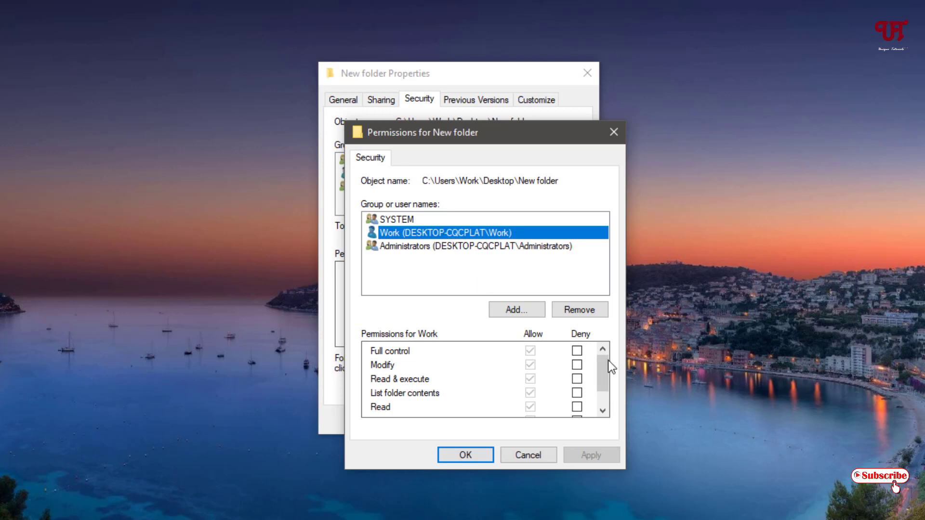
{"action": "mouse_move", "coordinate": [606, 362]}
{"action": "left_mouse_down"}
{"action": "mouse_move", "coordinate": [605, 402]}
{"action": "mouse_move", "coordinate": [603, 347]}
{"action": "left_mouse_up"}
{"action": "left_click", "coordinate": [577, 352]}
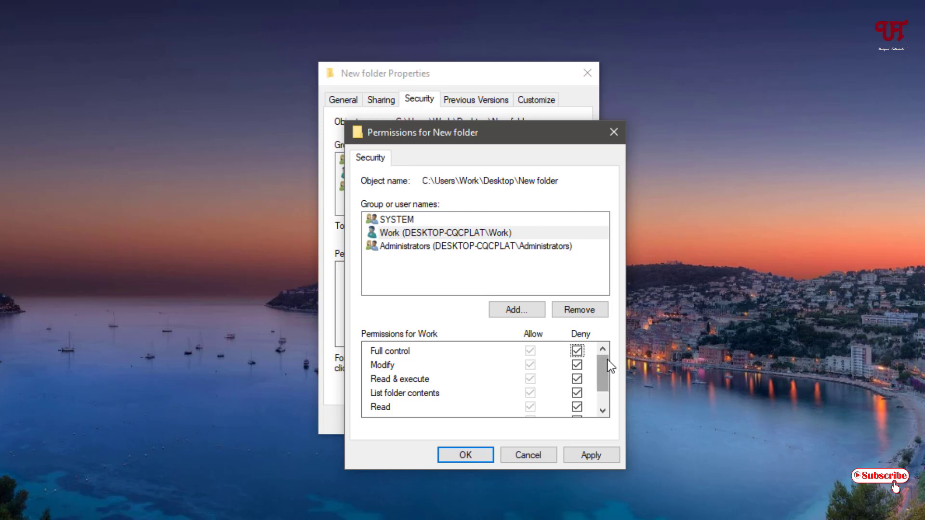
{"action": "mouse_move", "coordinate": [602, 372]}
{"action": "left_mouse_down"}
{"action": "mouse_move", "coordinate": [606, 392]}
{"action": "mouse_move", "coordinate": [605, 352]}
{"action": "left_mouse_up"}
Apply the deny entries, accept the Windows Security warning, and close both dialogs
{"action": "left_click", "coordinate": [589, 457]}
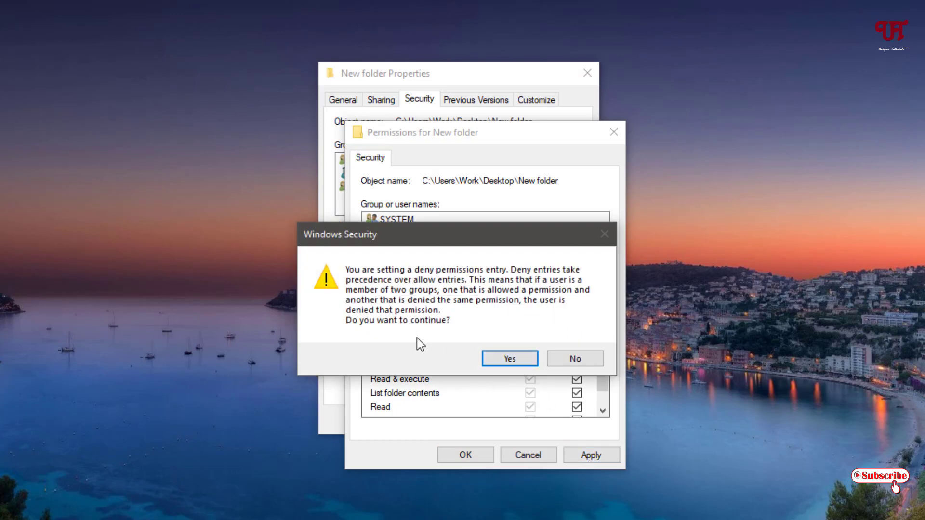
{"action": "left_click", "coordinate": [504, 360]}
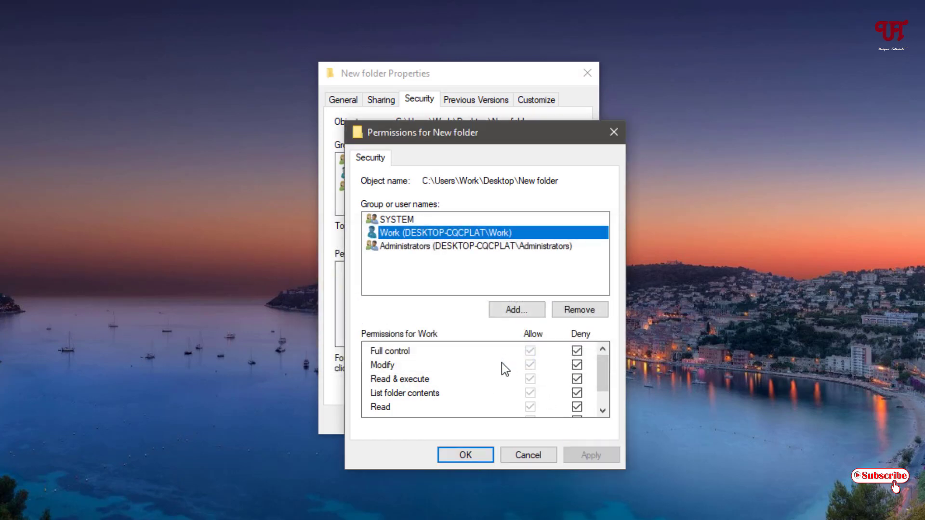
{"action": "left_click", "coordinate": [473, 454]}
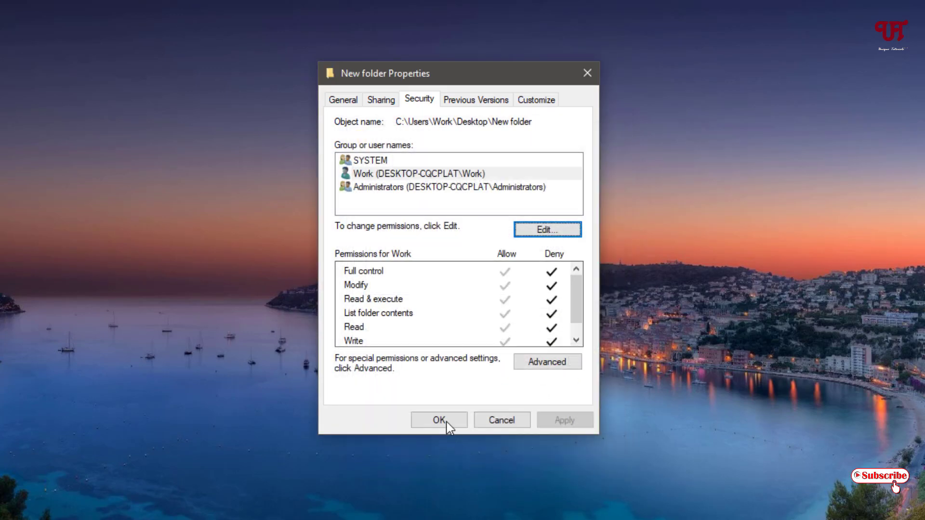
{"action": "left_click", "coordinate": [439, 420]}
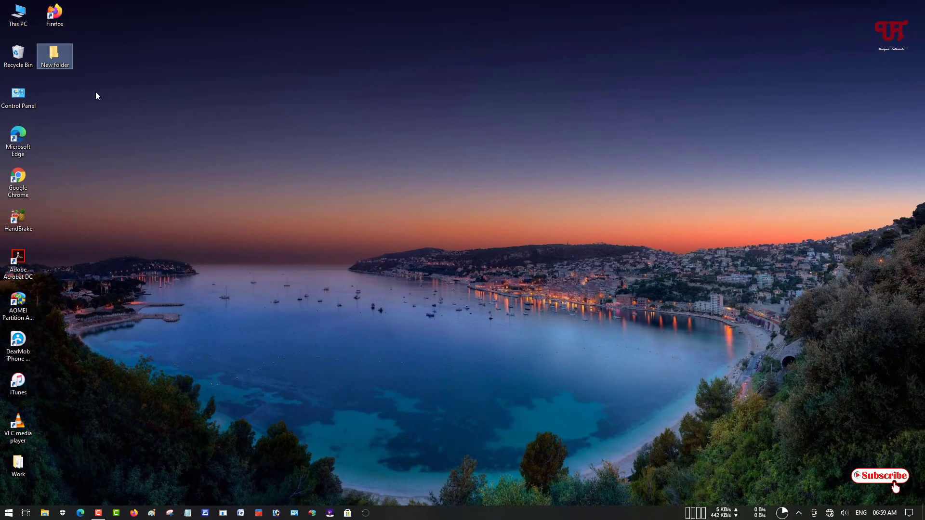
{"action": "right_click", "coordinate": [57, 61]}
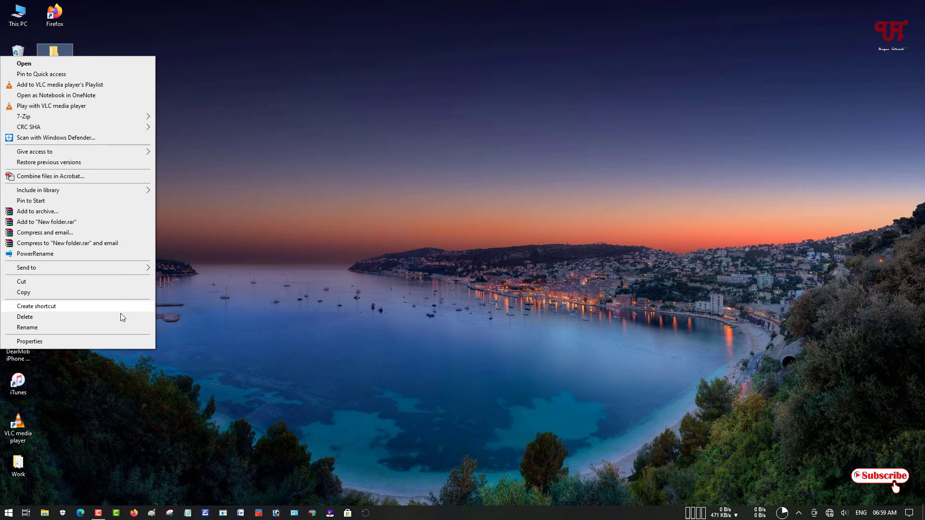
{"action": "left_click", "coordinate": [120, 316]}
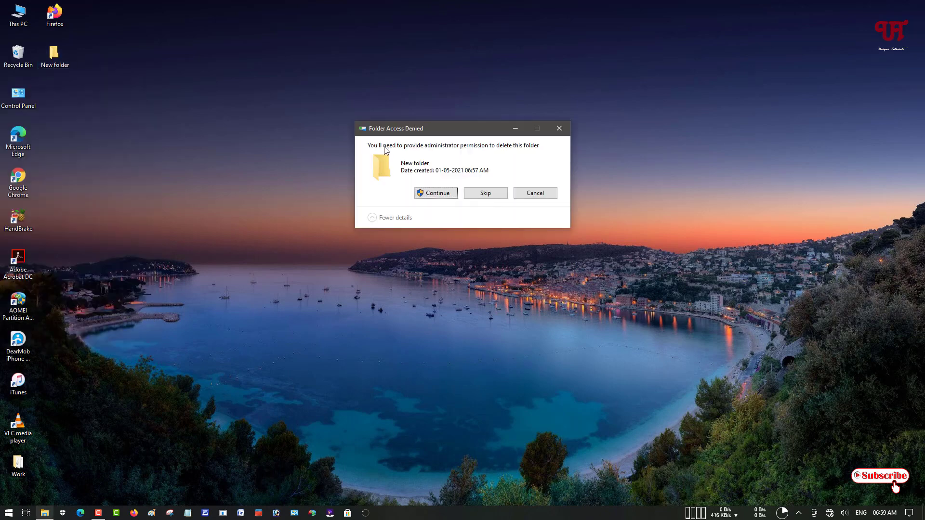
{"action": "left_click", "coordinate": [432, 194]}
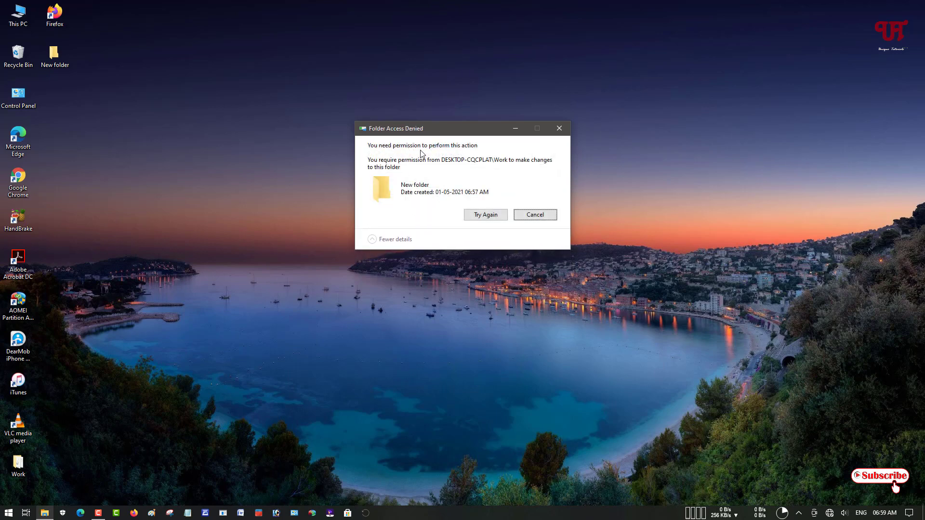
{"action": "left_click", "coordinate": [495, 218]}
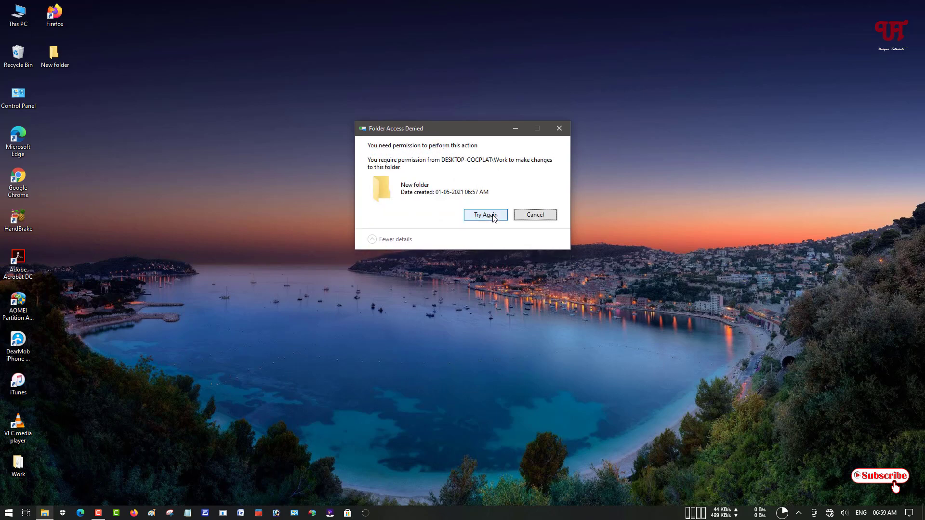
{"action": "left_click", "coordinate": [558, 128]}
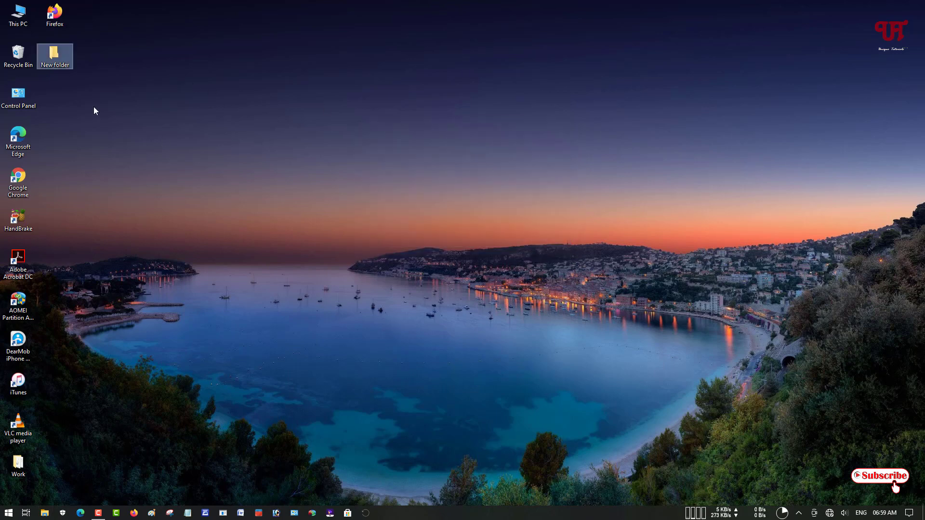
{"action": "left_click_drag", "start_coordinate": [54, 54], "coordinate": [25, 51]}
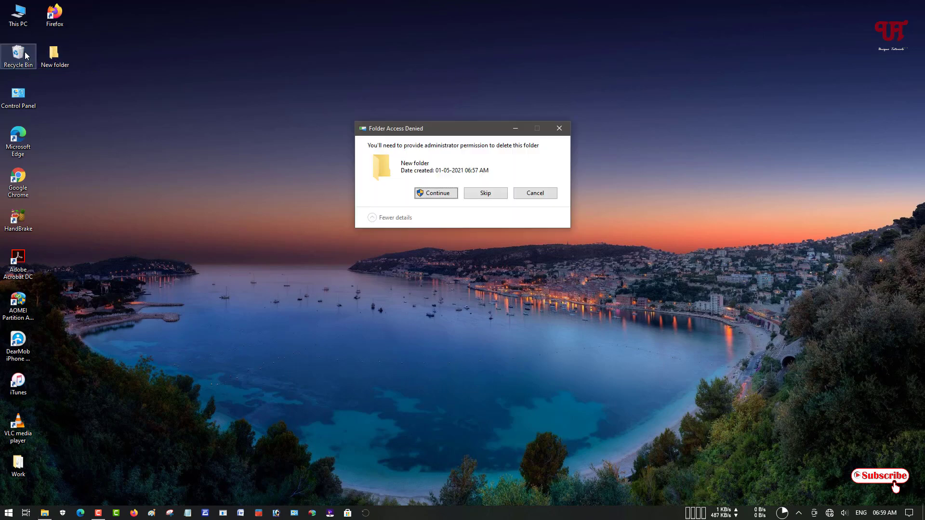
{"action": "left_click", "coordinate": [437, 193]}
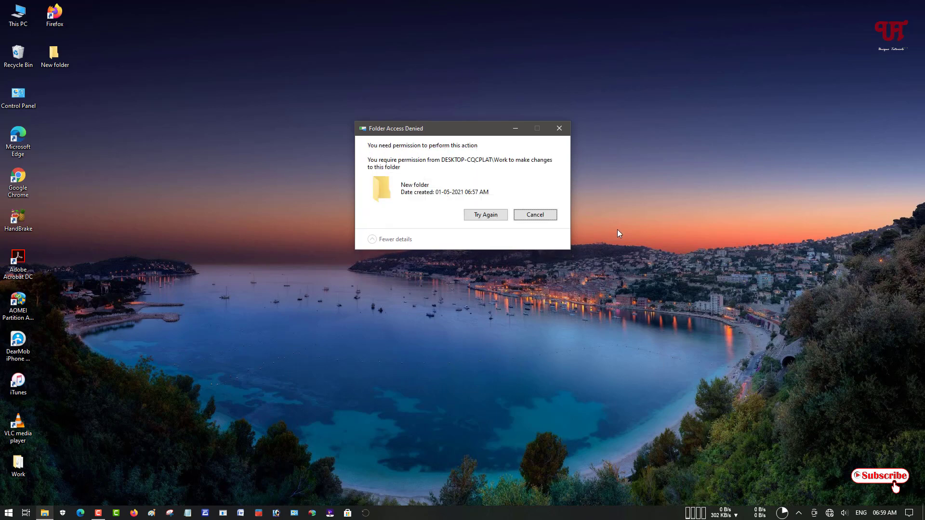
{"action": "left_click", "coordinate": [538, 216]}
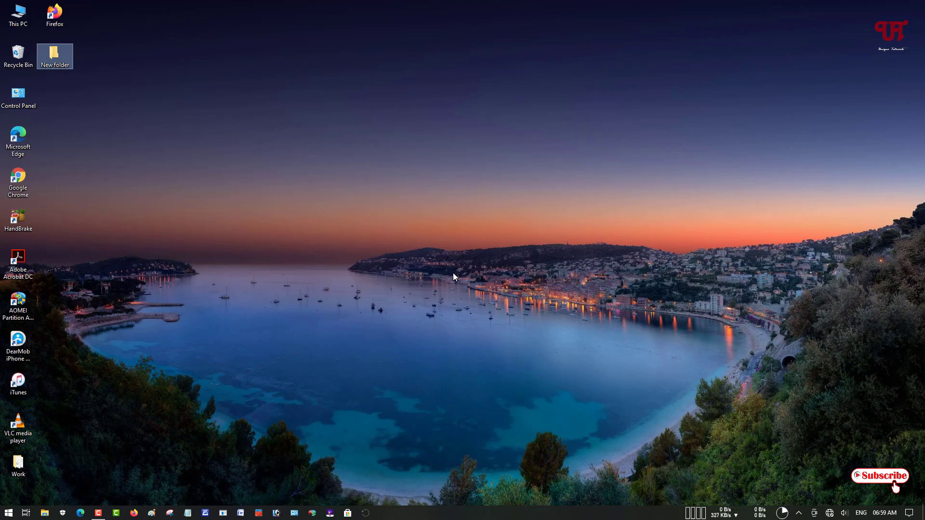
Reopen New folder's Security settings and edit permissions for the Work user
{"action": "right_click", "coordinate": [62, 55]}
{"action": "left_click", "coordinate": [94, 342]}
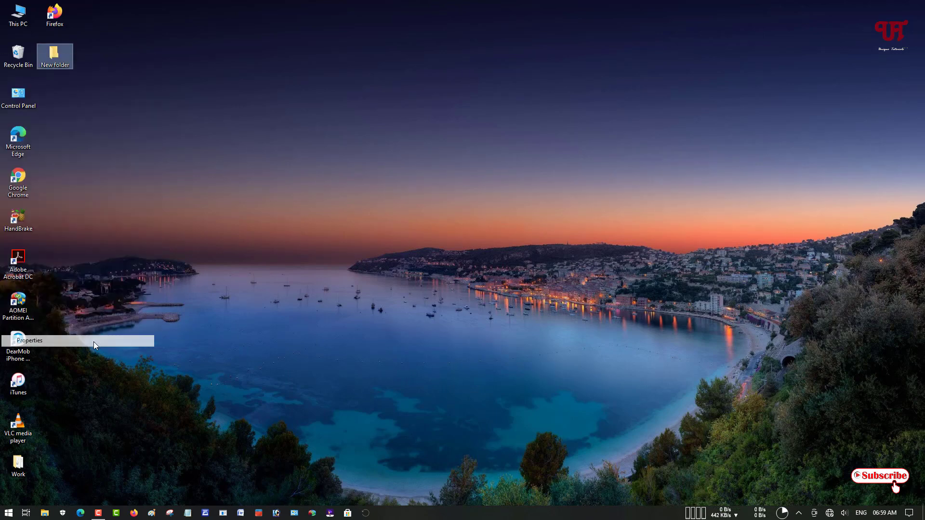
{"action": "left_click", "coordinate": [130, 79]}
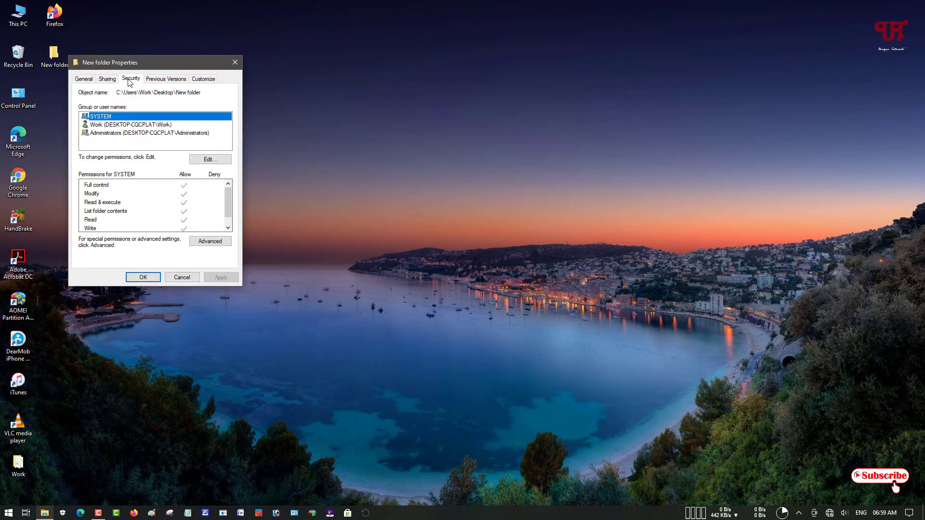
{"action": "left_click_drag", "start_coordinate": [165, 62], "coordinate": [383, 102]}
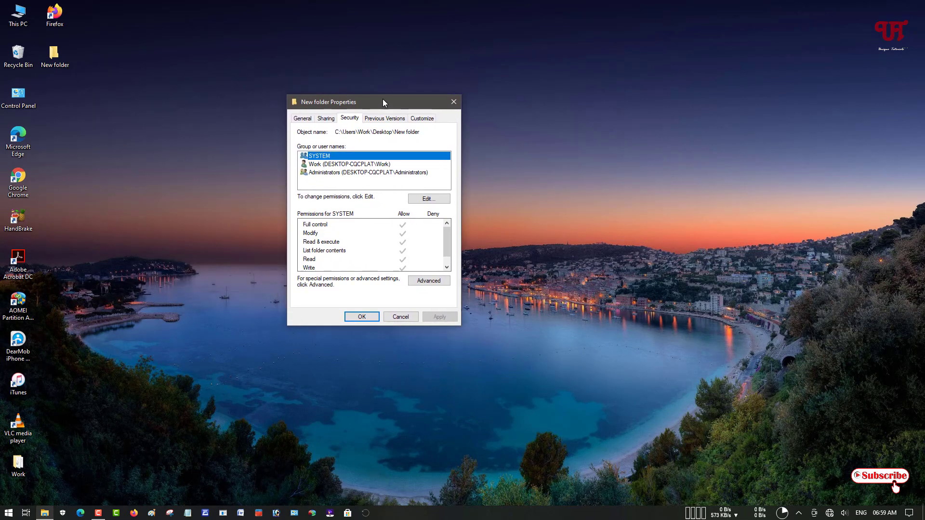
{"action": "left_click", "coordinate": [325, 173]}
{"action": "left_click", "coordinate": [327, 165]}
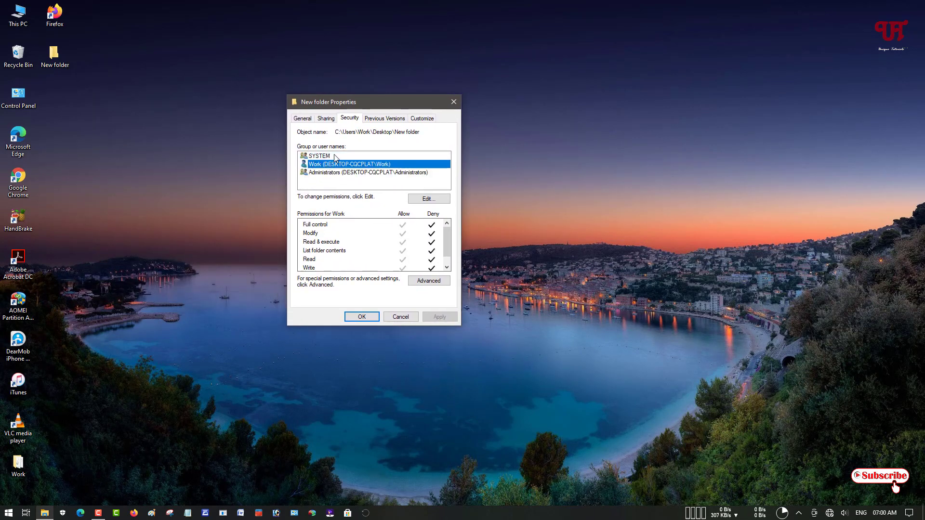
{"action": "left_click", "coordinate": [426, 199]}
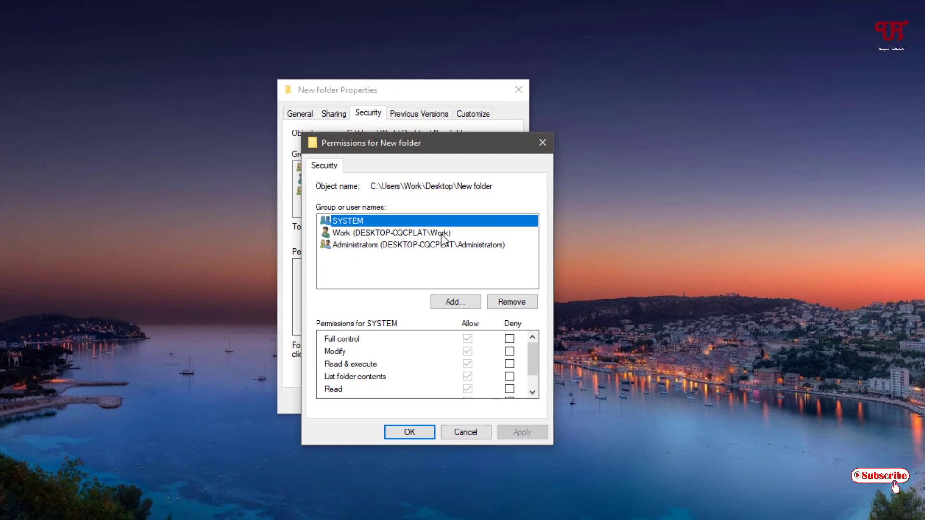
Clear the Work user's Full control, Modify, Read & execute, List and Read denies
{"action": "left_click", "coordinate": [442, 234]}
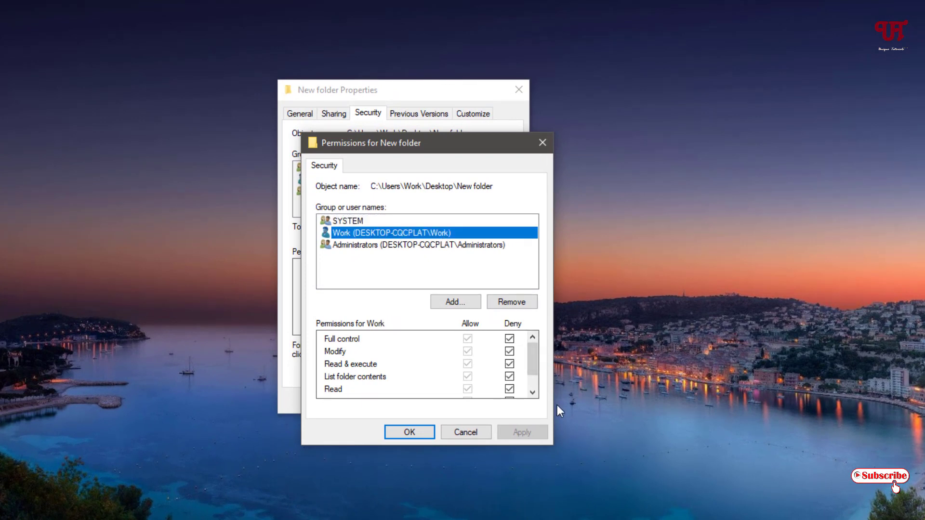
{"action": "left_click", "coordinate": [510, 339]}
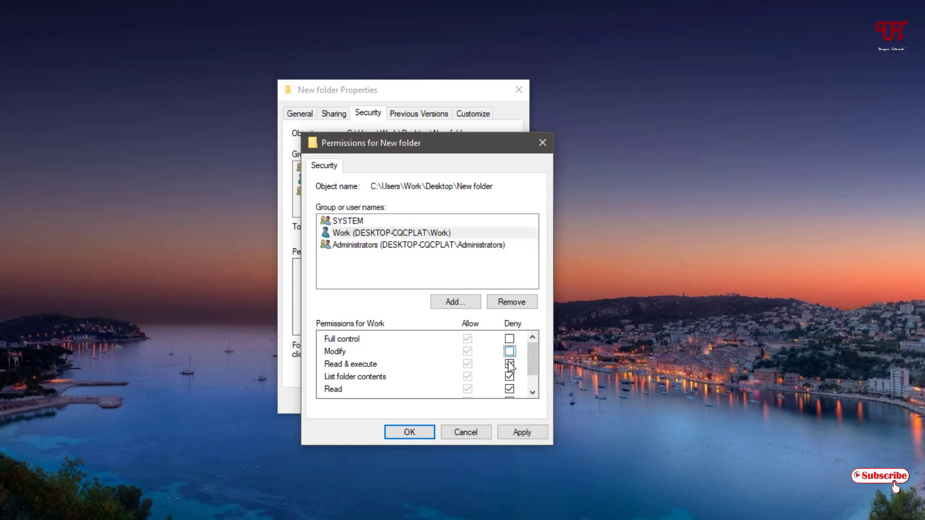
{"action": "left_click", "coordinate": [509, 363]}
{"action": "scroll", "coordinate": [510, 383], "scroll_direction": "down", "scroll_amount": 1}
{"action": "left_click", "coordinate": [509, 377]}
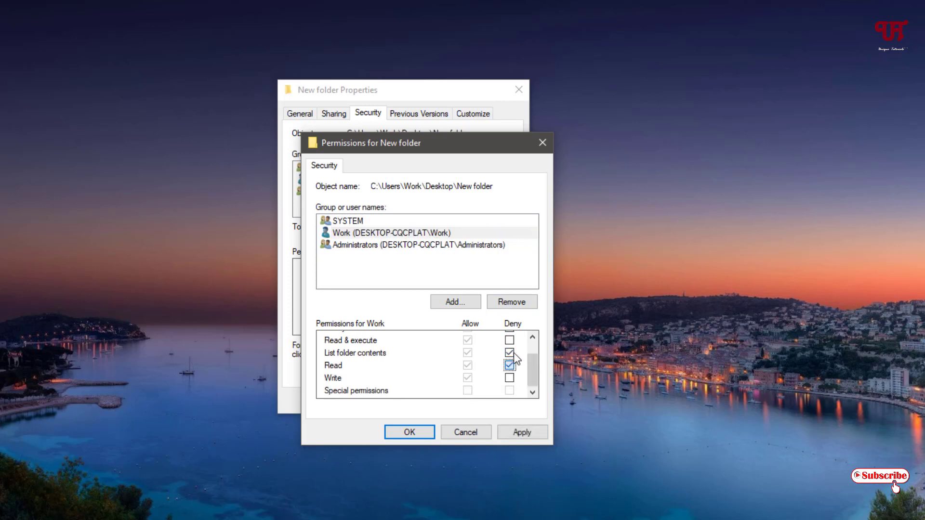
{"action": "left_click", "coordinate": [510, 354]}
{"action": "scroll", "coordinate": [517, 401], "scroll_direction": "up", "scroll_amount": 1}
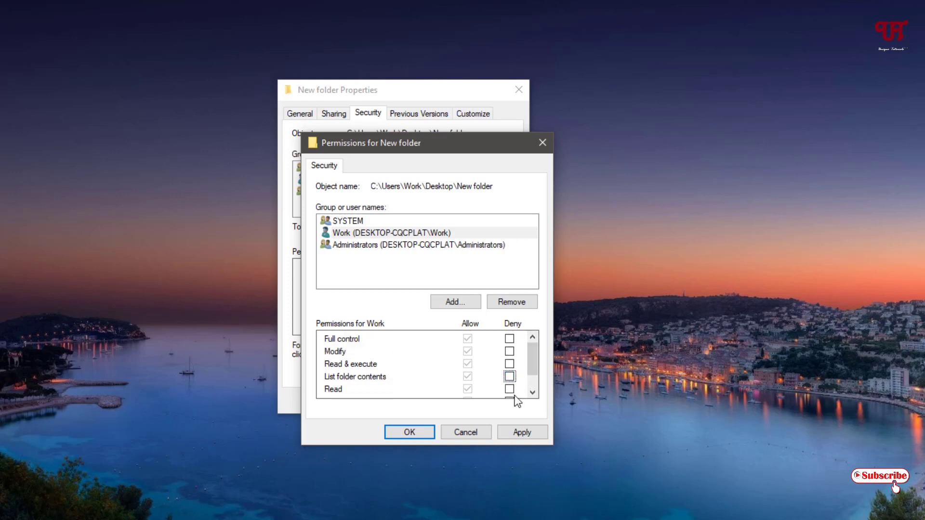
Apply the restored permissions and close the permission editor and Properties
{"action": "left_click", "coordinate": [517, 432]}
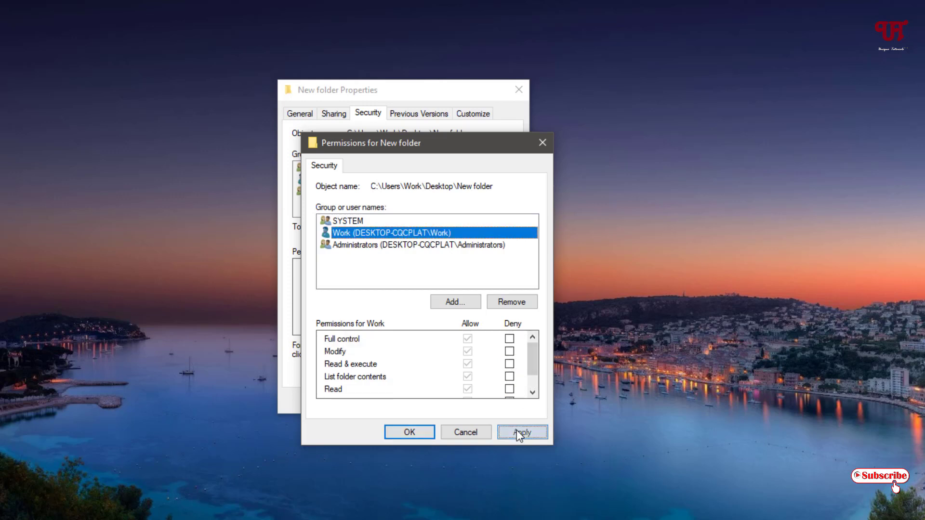
{"action": "left_click", "coordinate": [402, 436]}
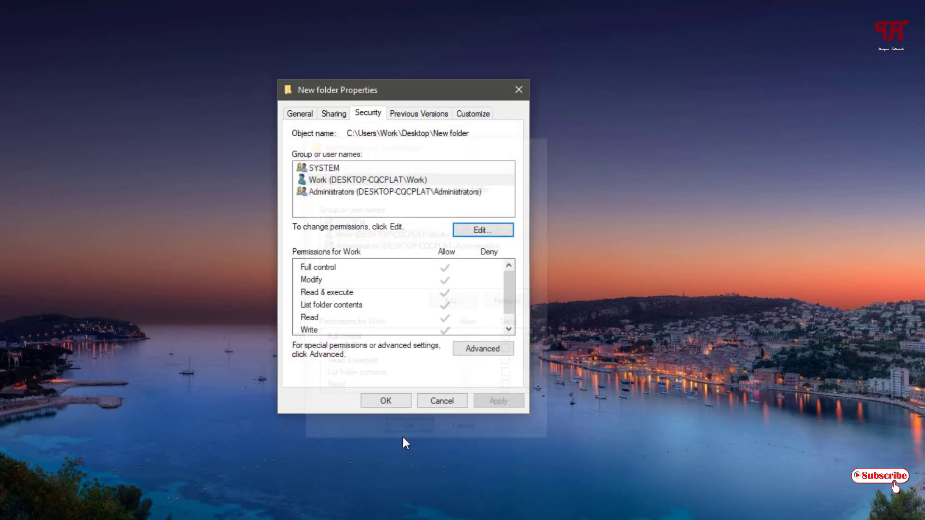
{"action": "left_click", "coordinate": [386, 404]}
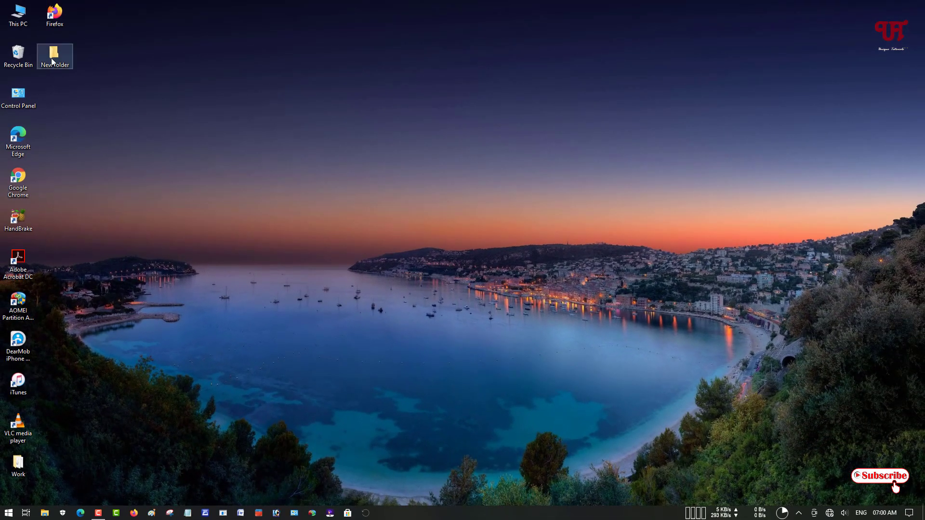
Delete New folder from the desktop via its right-click menu
{"action": "right_click", "coordinate": [52, 62]}
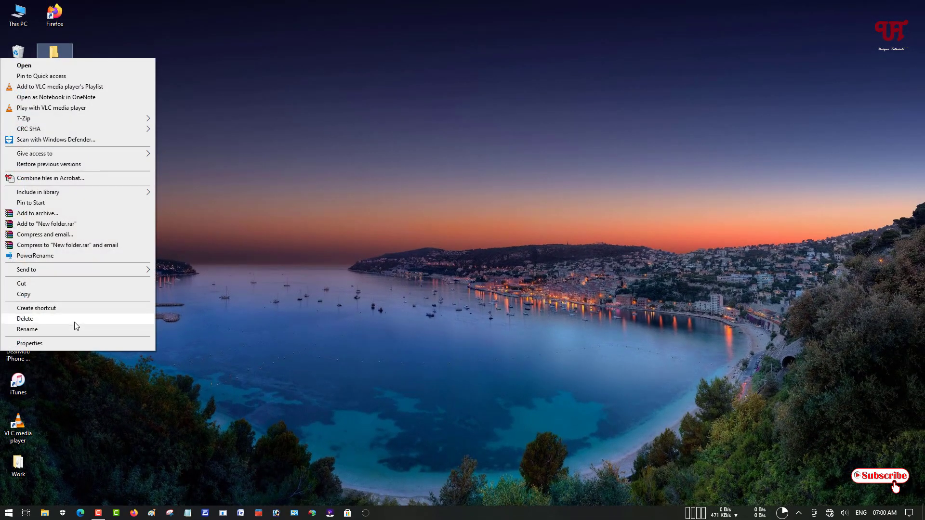
{"action": "left_click", "coordinate": [74, 320]}
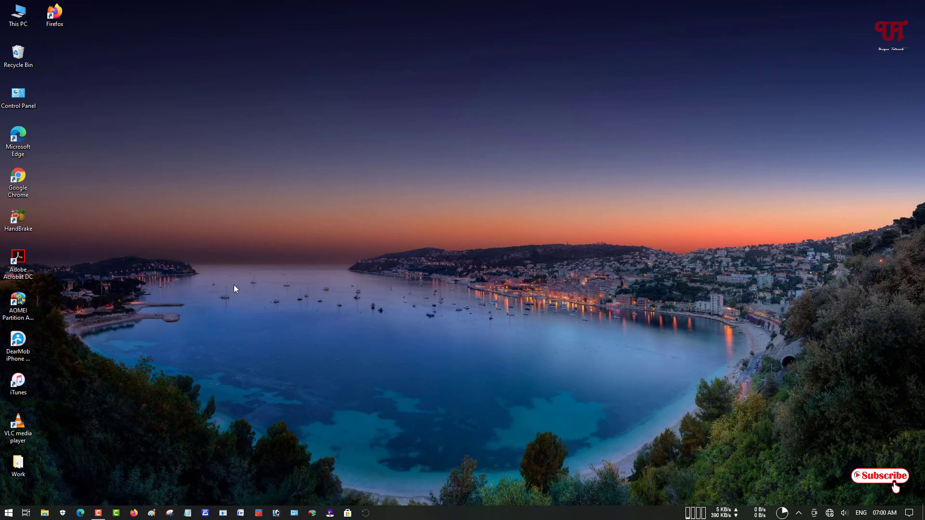